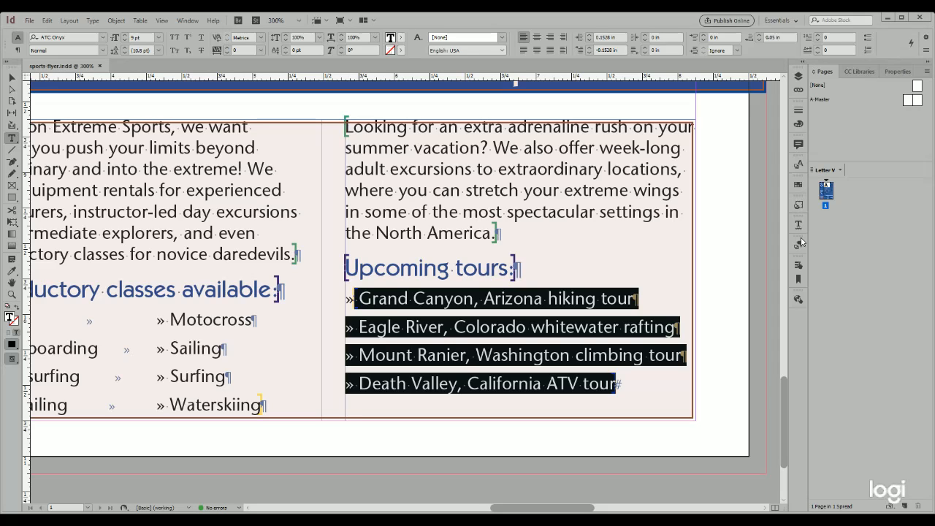
Step: Show the flyer's XML structure and expand the Root, Main-Image, Logo and Main-Text elements to examine their contents
left_click(164, 21)
key("ctrl+alt+1")
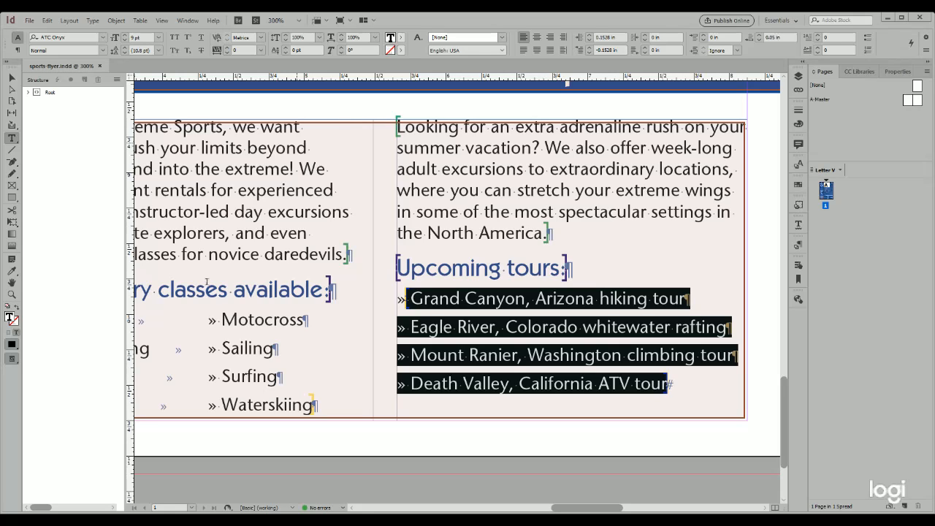
left_click(29, 94)
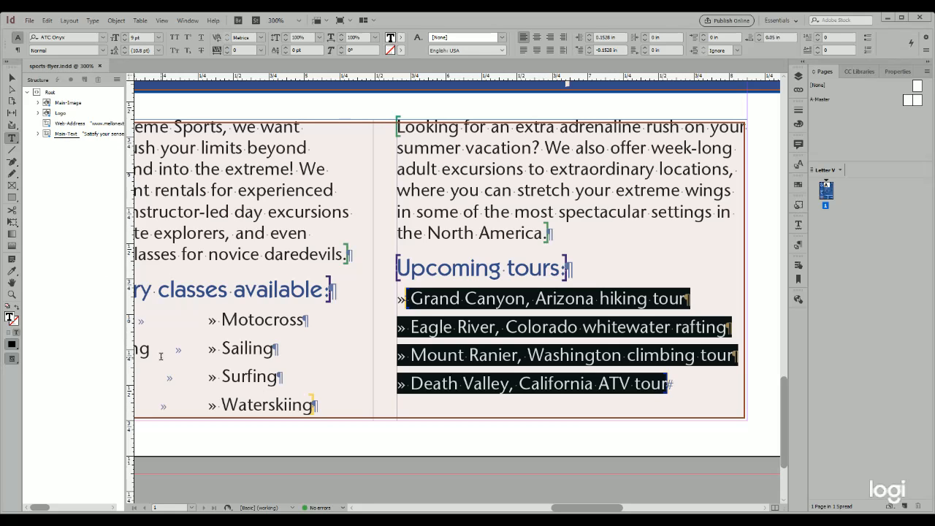
left_click(38, 103)
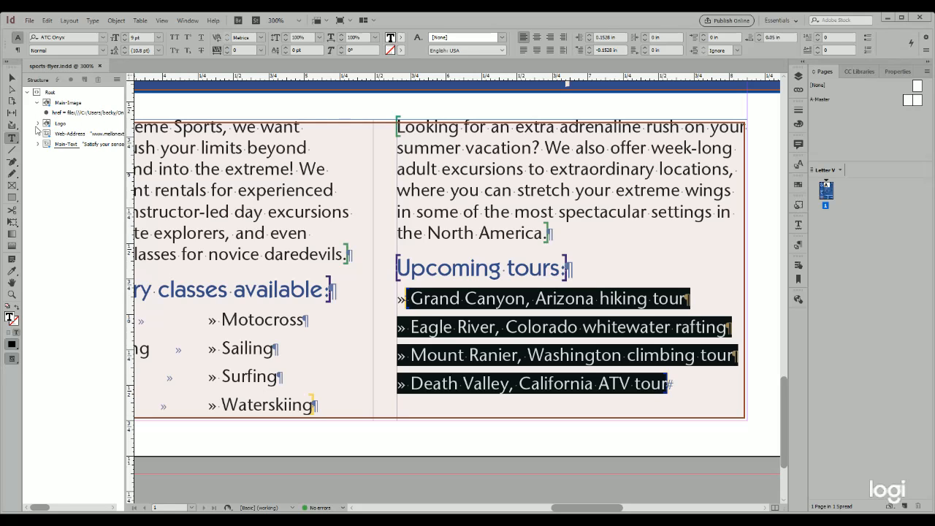
left_click(38, 128)
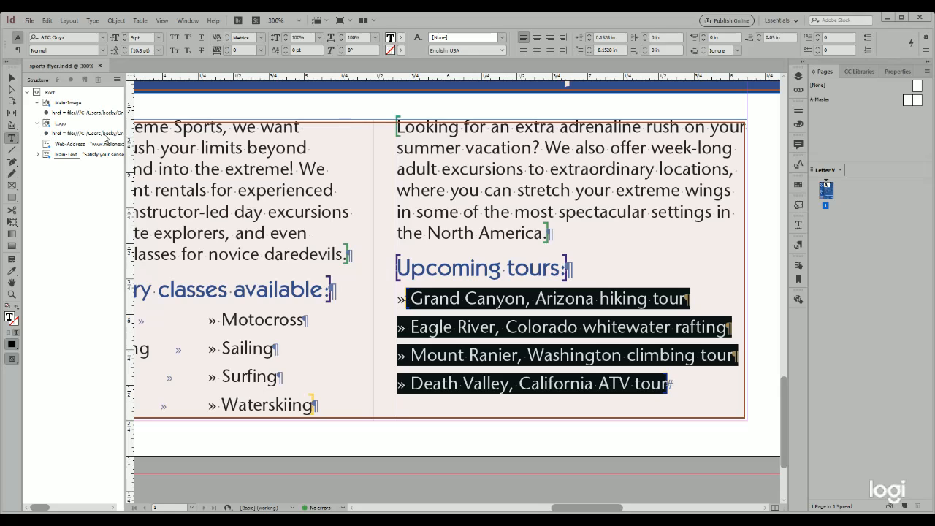
left_click(37, 155)
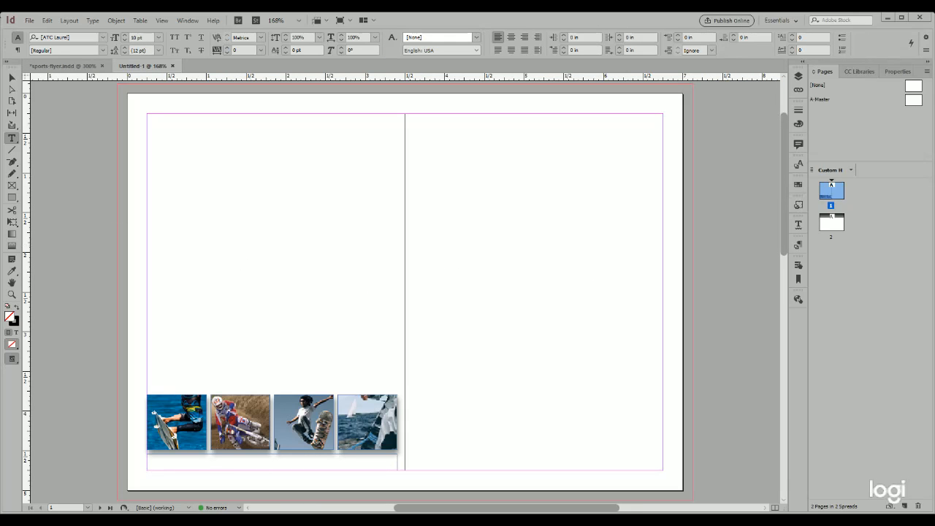
Step: Save the new card document as card-sports.indd and show its XML structure
left_click(30, 21)
left_click(50, 103)
left_click(164, 24)
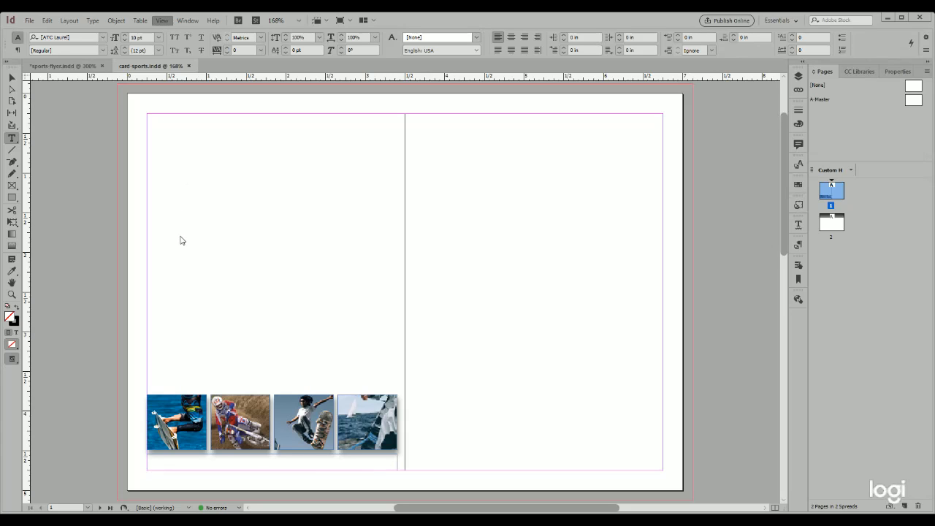
left_click(376, 240)
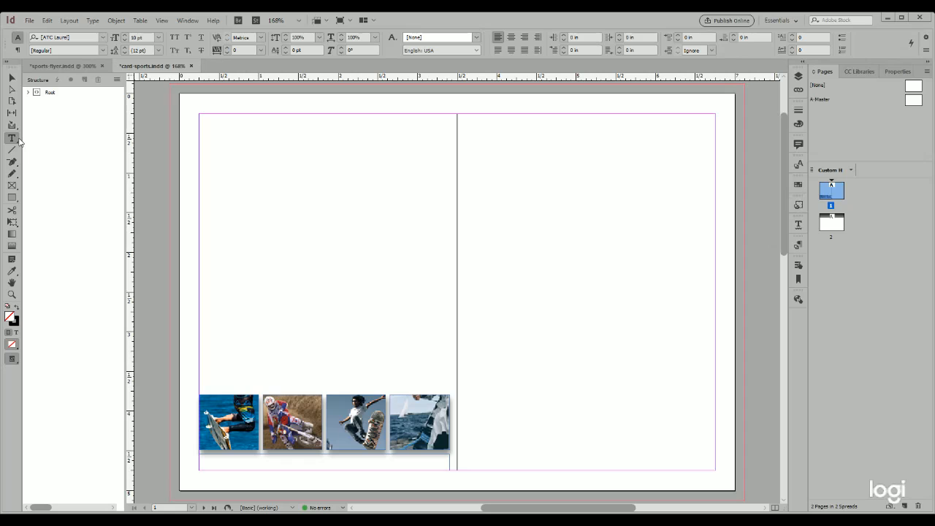
Step: Expand the Root element and place the Web-Address element in the empty frame below the four photos on page 1
left_click(28, 92)
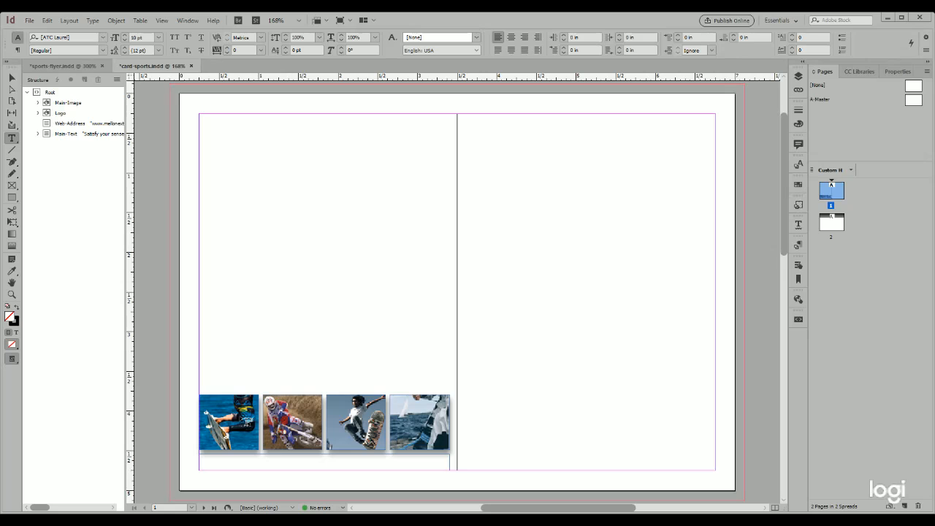
left_click(50, 125)
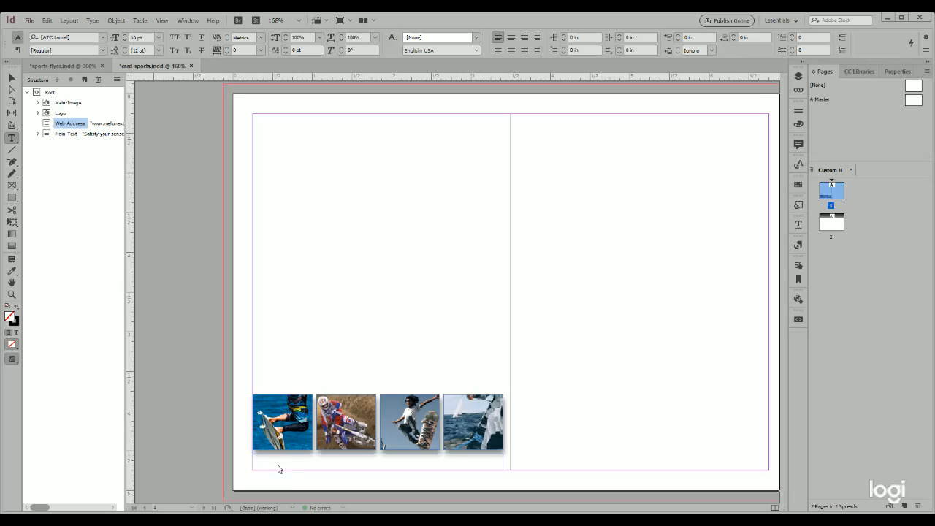
left_click_drag(278, 469, 279, 468)
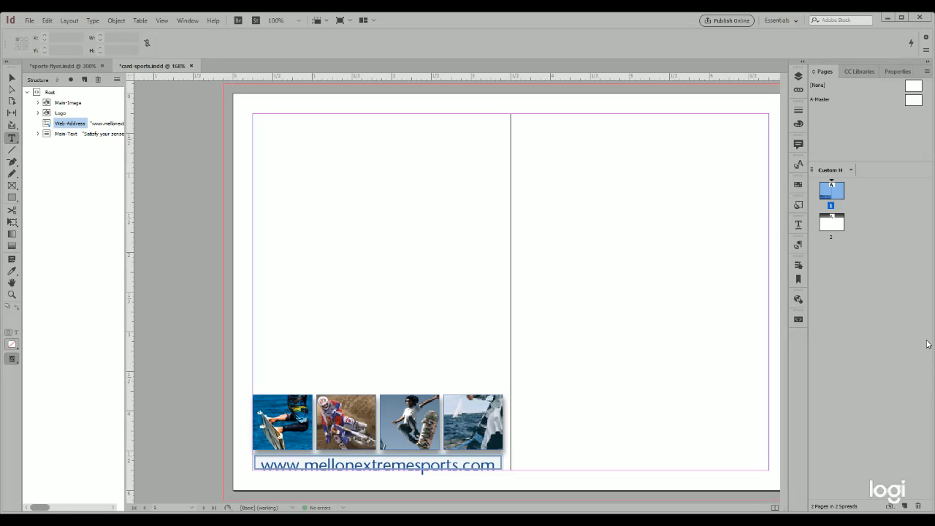
Step: Place the Main-Image element in the full-page graphics frame on page 2
left_click(832, 238)
left_click(830, 233)
scroll(746, 365, "down", 7)
scroll(713, 347, "down", 8)
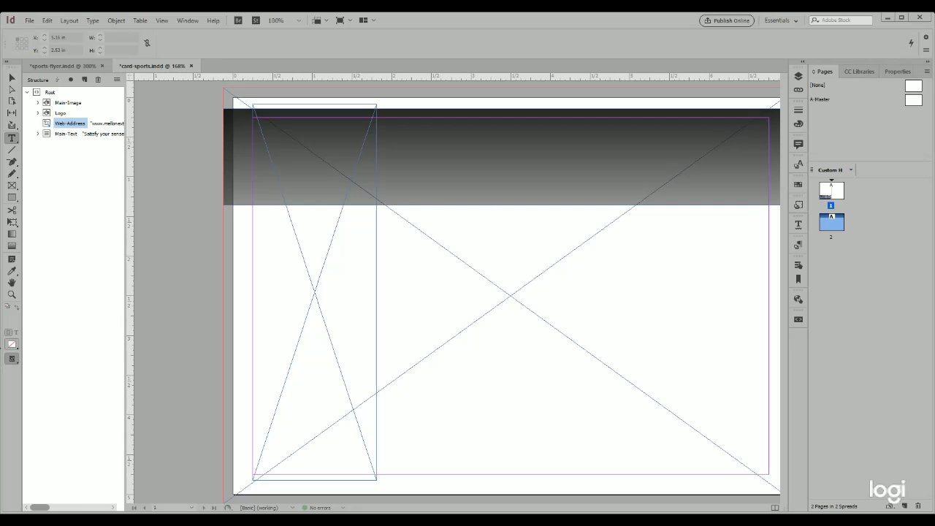
left_click(11, 79)
left_click(536, 302)
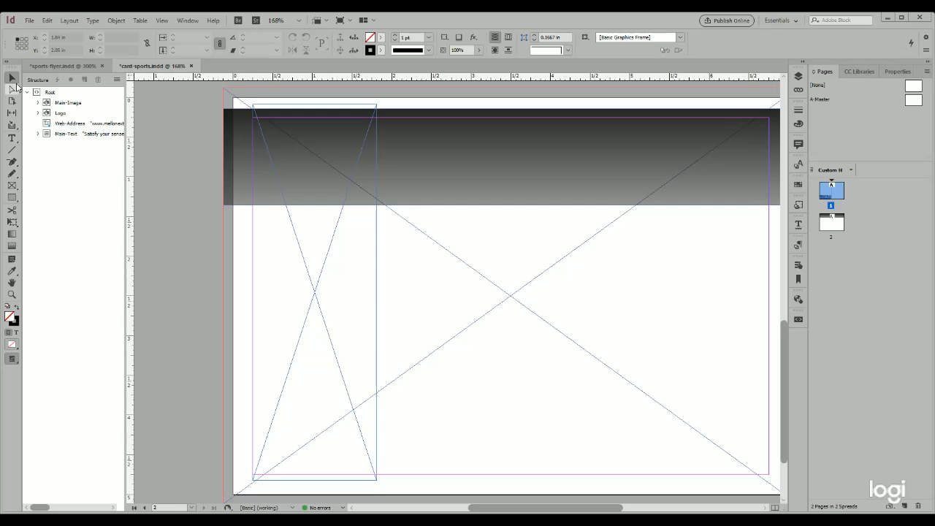
left_click_drag(68, 104, 611, 299)
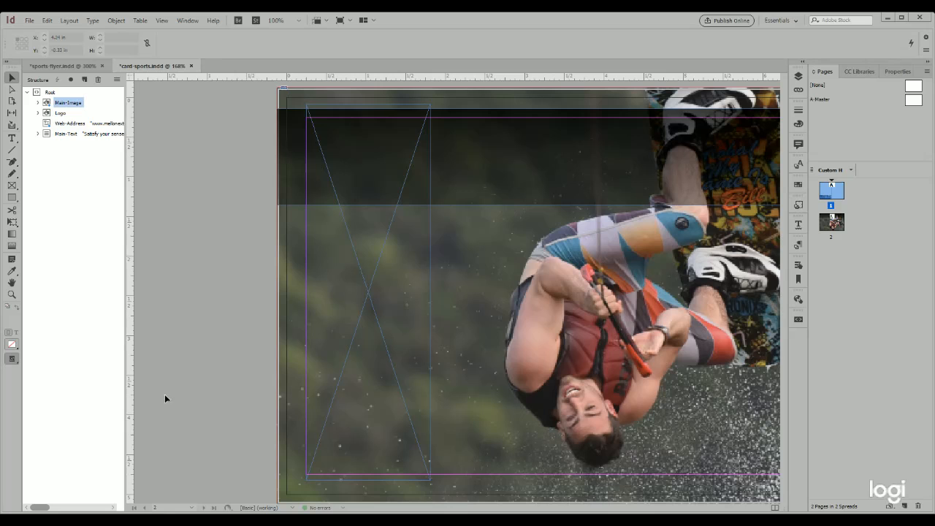
Step: Place the Logo element in the tall, narrow rotated frame on page 2
left_click(360, 480)
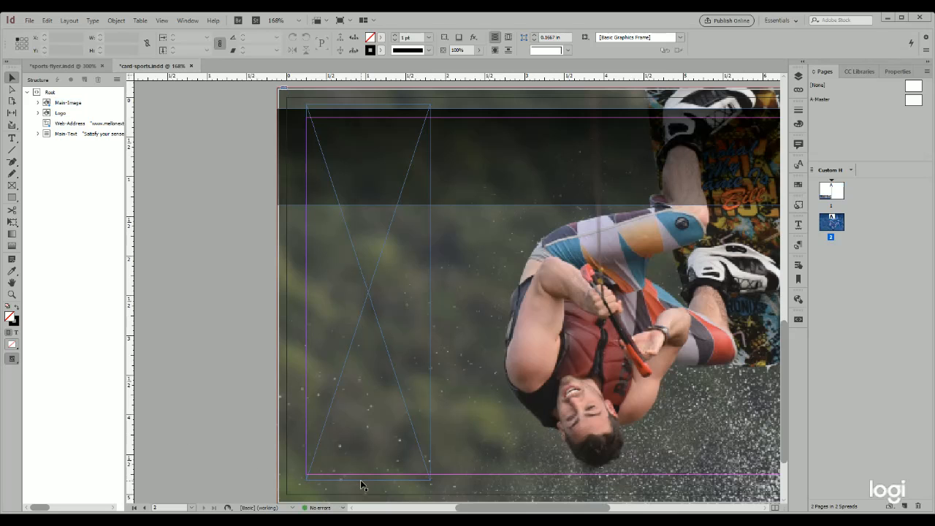
left_click(369, 299)
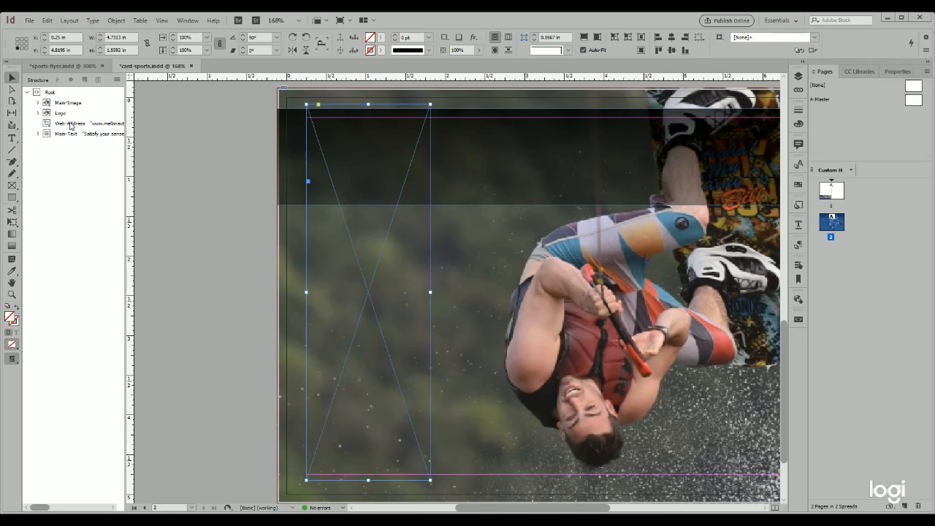
left_click_drag(59, 114, 424, 257)
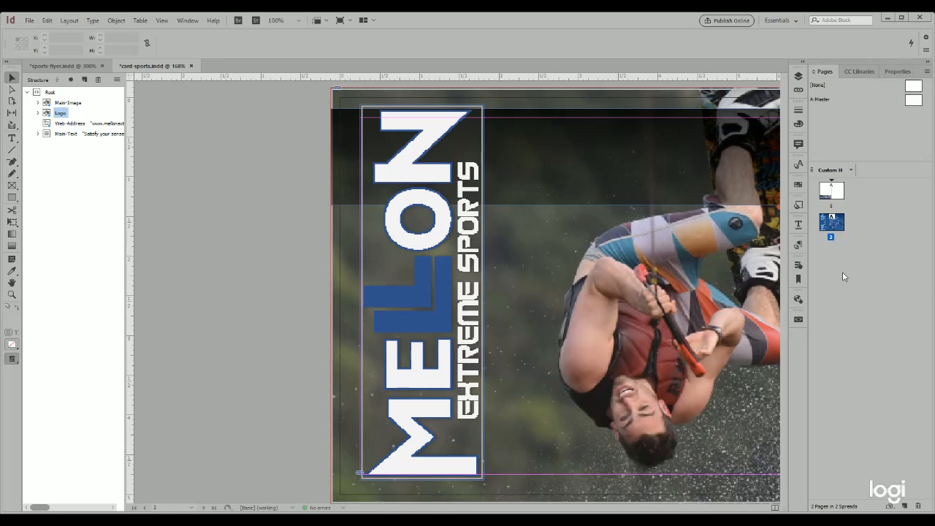
Step: Try placing the whole Main-Text element in the dark gradient text frame on page 2, and undo the placement
left_click(558, 168)
left_click(619, 204)
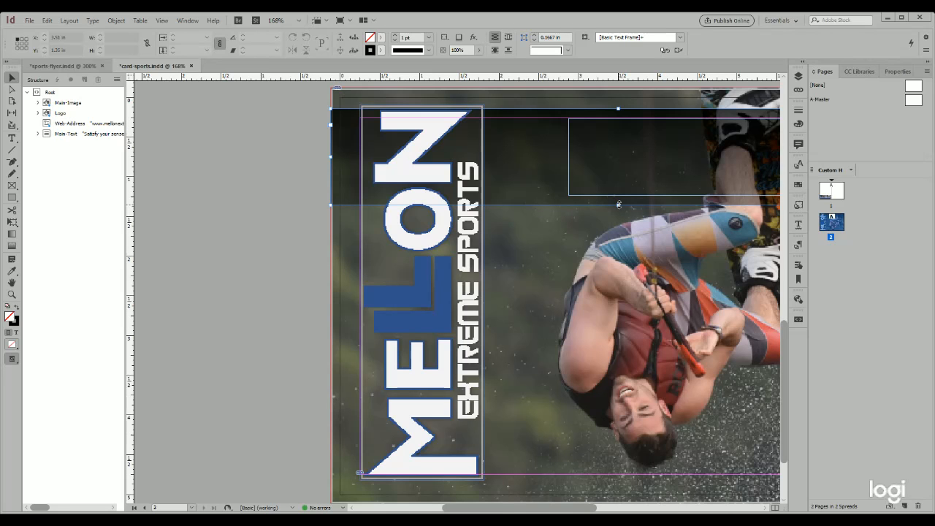
left_click_drag(490, 510, 560, 511)
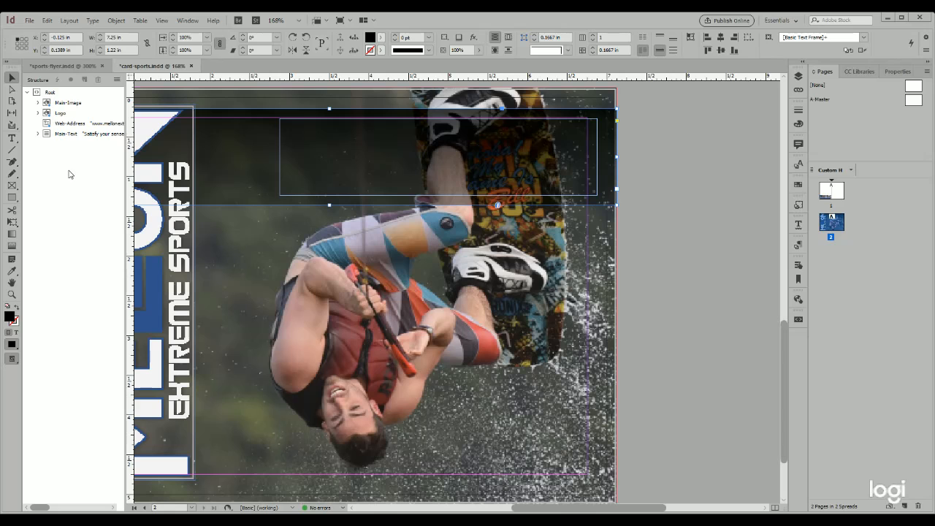
left_click(63, 134)
left_click_drag(58, 136, 486, 163)
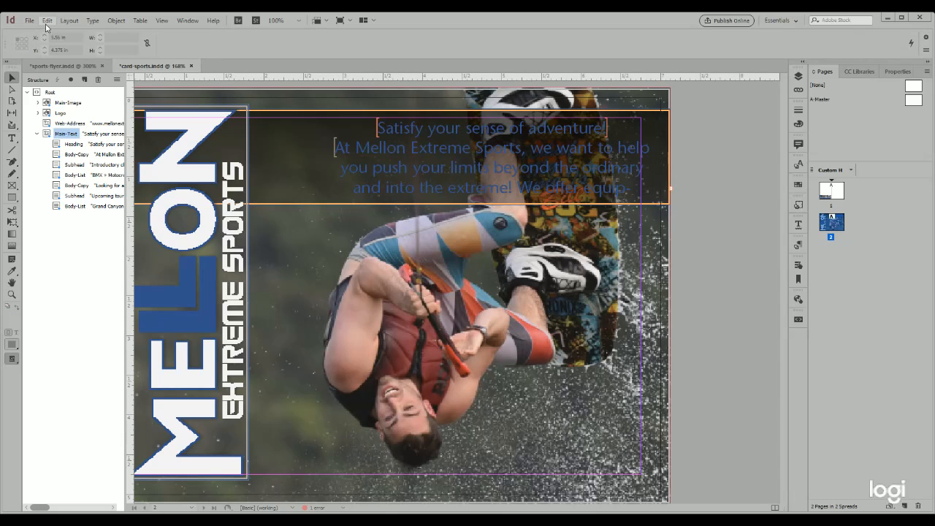
key("ctrl+z")
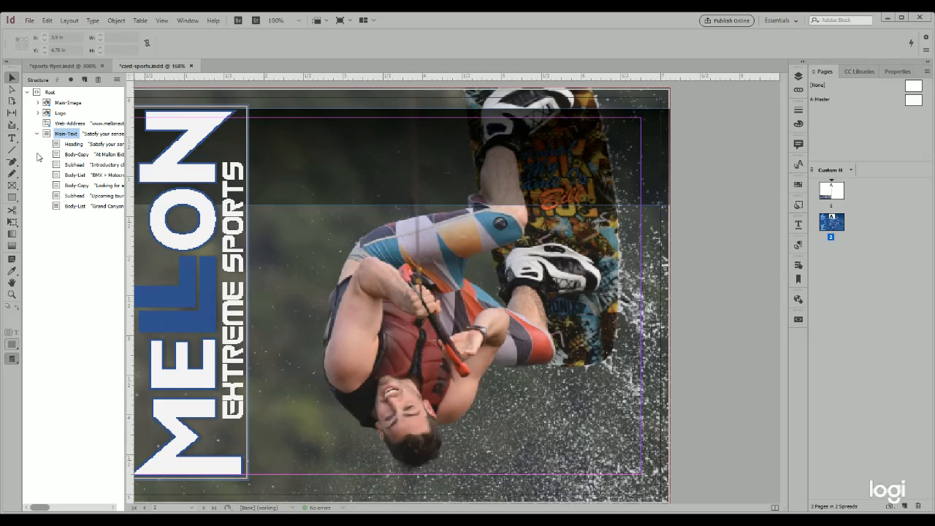
Step: Place only the Heading element from Main-Text in the dark gradient text frame on page 2
left_click(108, 149)
scroll(324, 131, "left", 2)
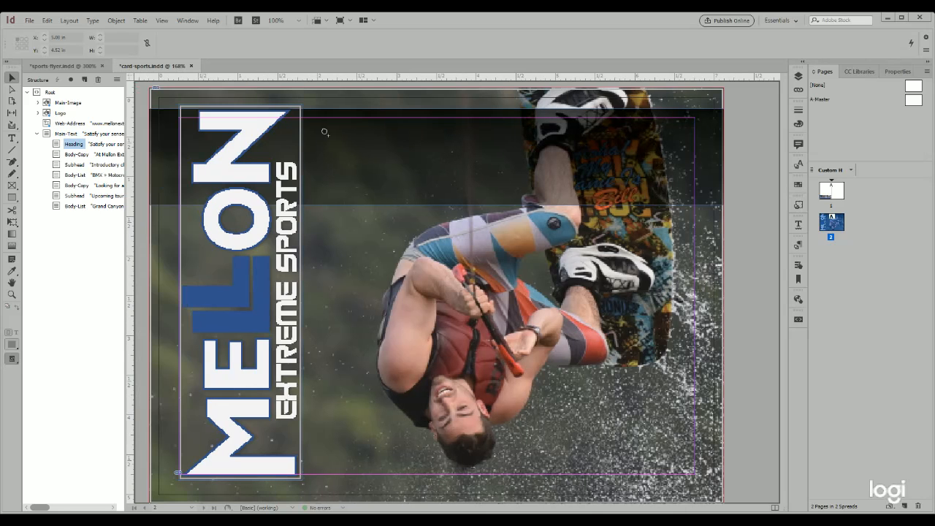
left_click(493, 159)
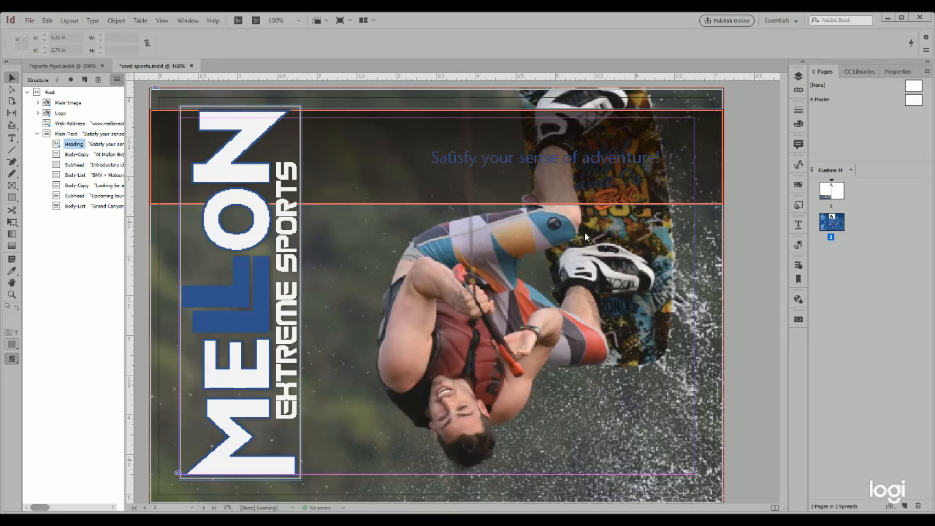
Step: Check the placed content on both pages of the card and save the document
scroll(551, 315, "down", 3)
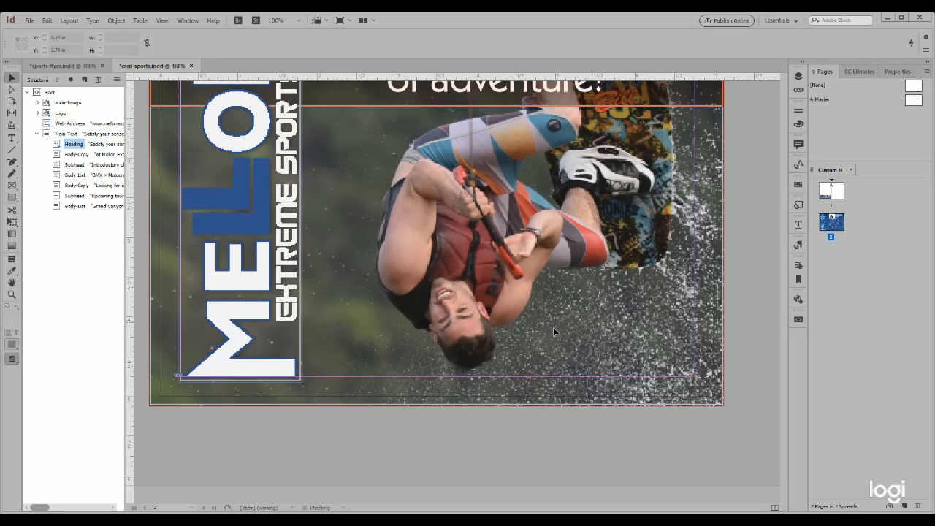
scroll(551, 337, "up", 10)
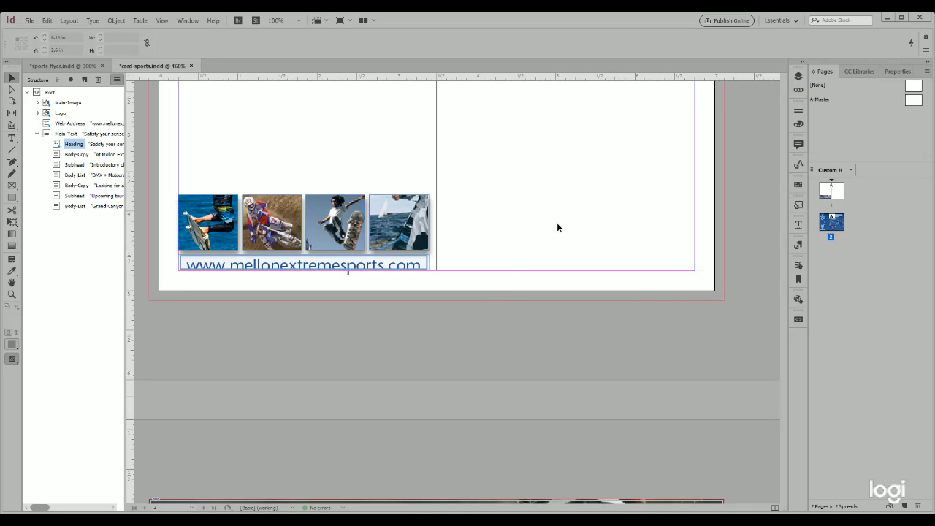
scroll(727, 285, "up", 5)
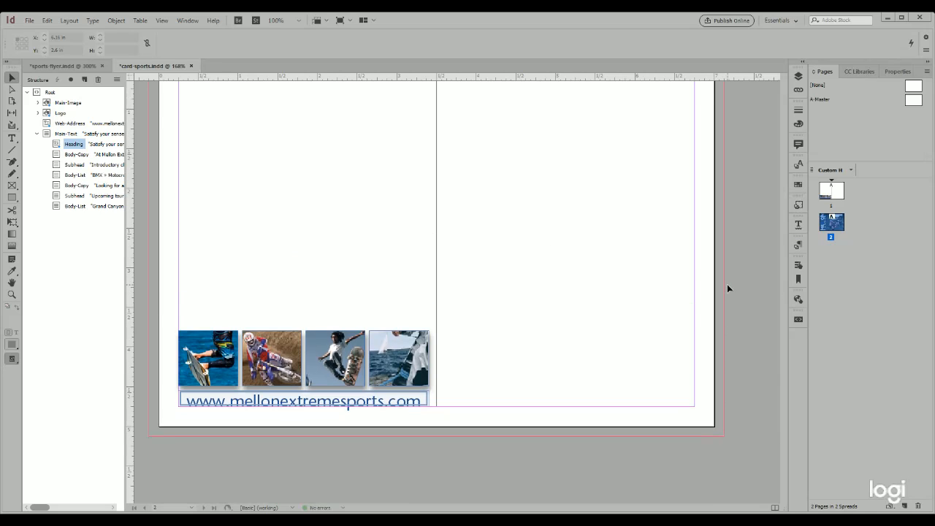
scroll(726, 283, "down", 10)
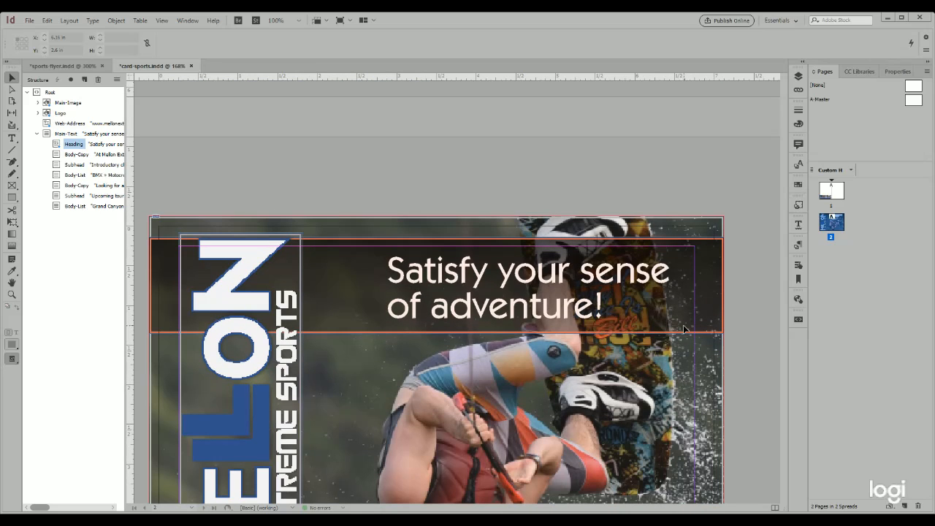
key("ctrl+s")
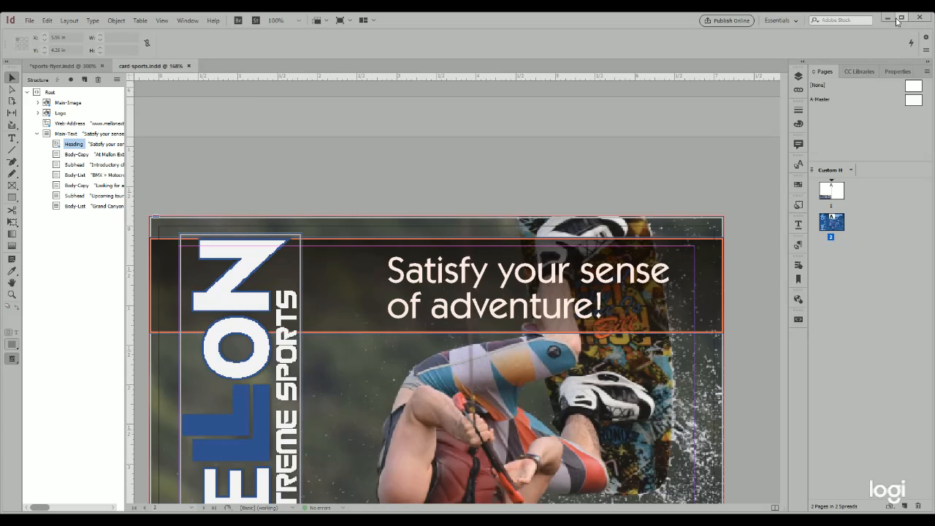